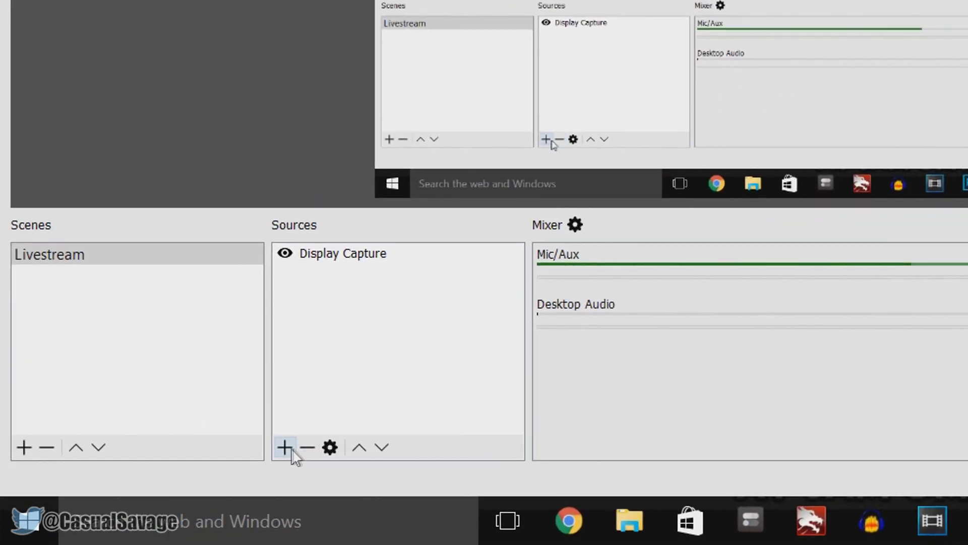
Step: Add a Video Capture Device source named 'facecam' to the Livestream scene
{"action": "left_click", "coordinate": [237, 463]}
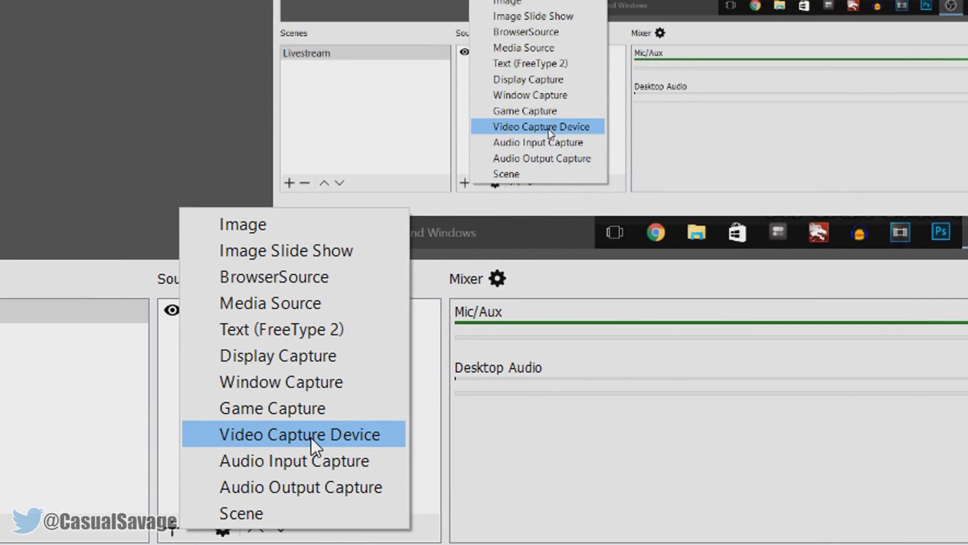
{"action": "left_click", "coordinate": [457, 346]}
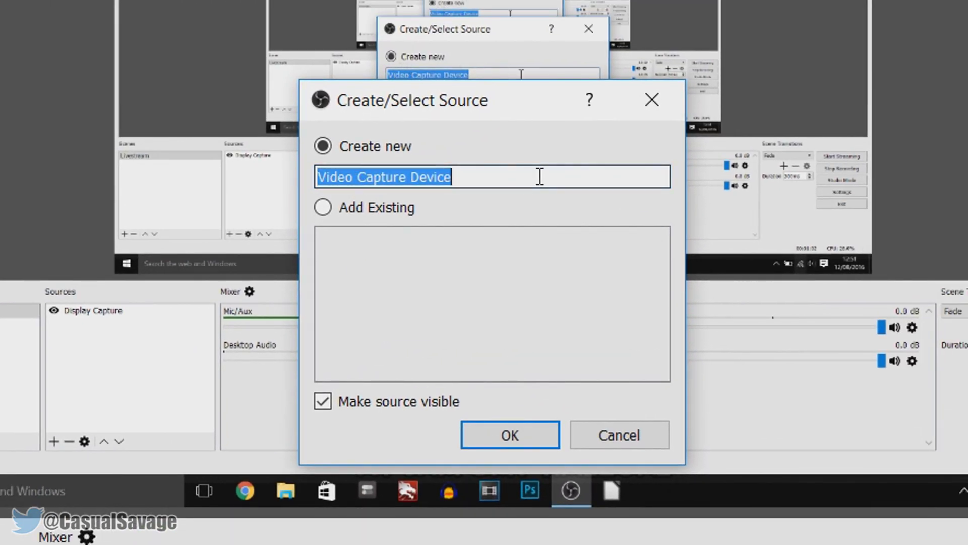
{"action": "type", "text": "fa"}
{"action": "type", "text": "cecam"}
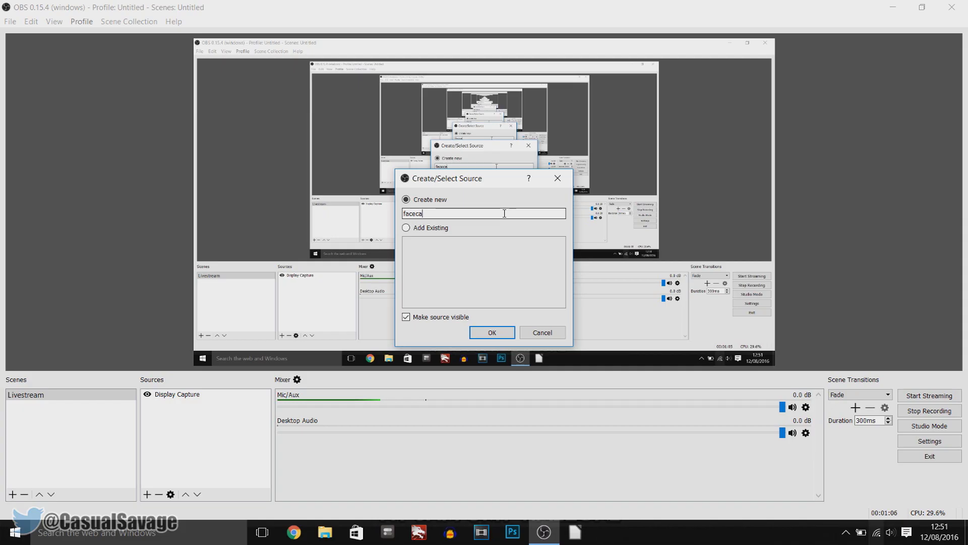
{"action": "key", "text": "Return"}
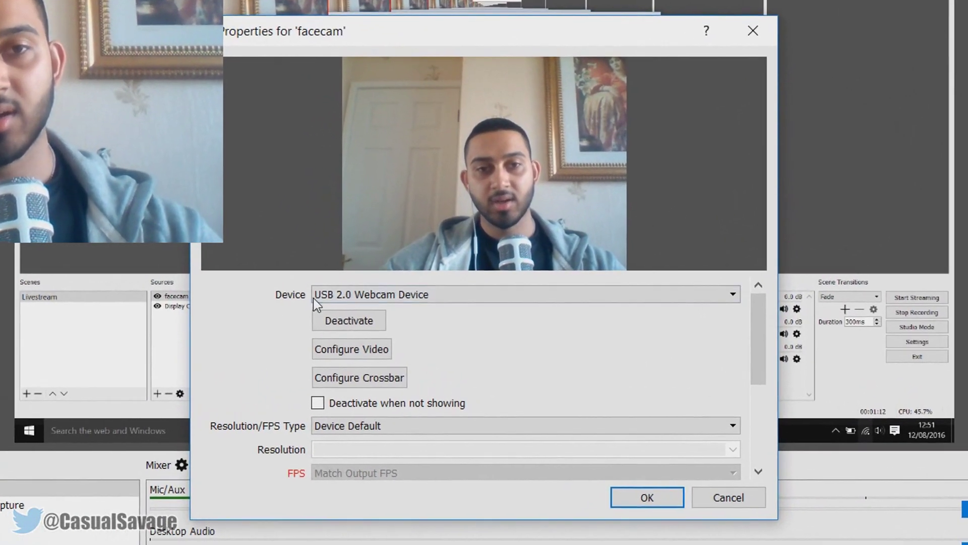
Step: Check the facecam Device dropdown, leaving the USB 2.0 Webcam Device selected
{"action": "left_click", "coordinate": [363, 288]}
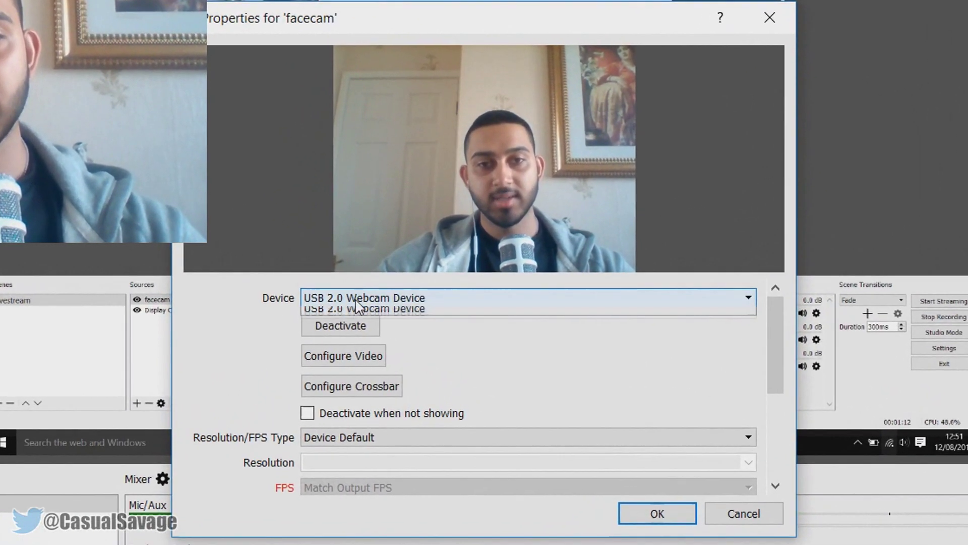
{"action": "left_click", "coordinate": [550, 353]}
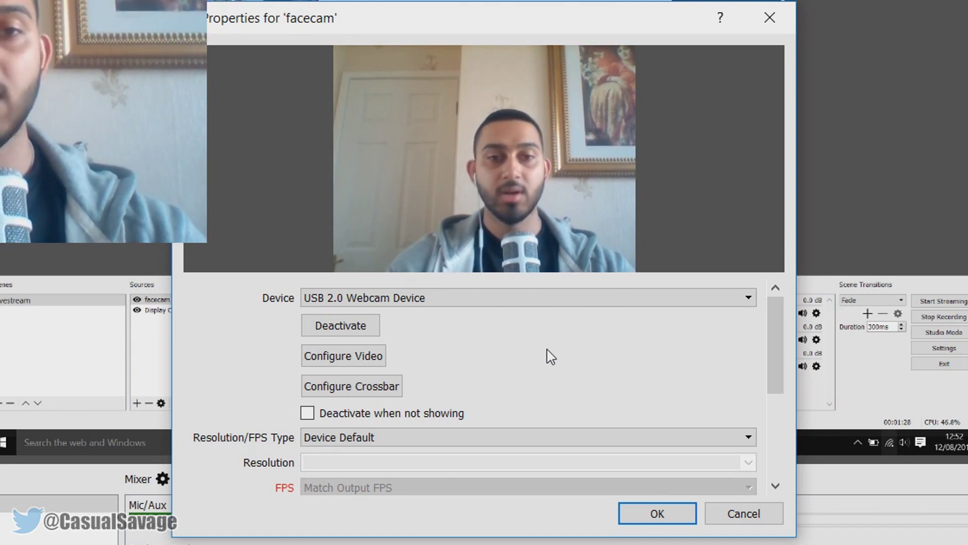
{"action": "left_click", "coordinate": [396, 303]}
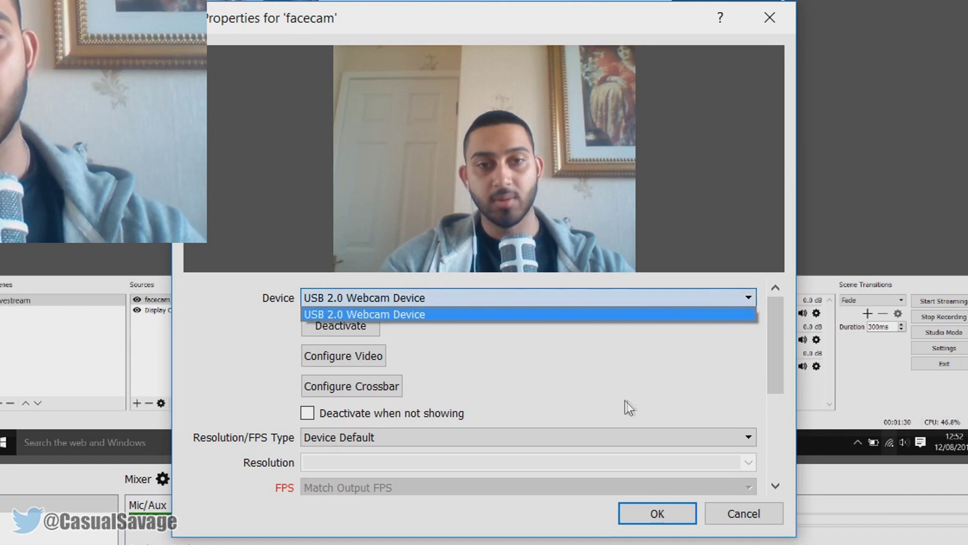
Step: Try a Custom resolution for facecam, then revert to Device Default
{"action": "left_click", "coordinate": [545, 353]}
{"action": "left_click_drag", "start_coordinate": [782, 324], "coordinate": [782, 338]}
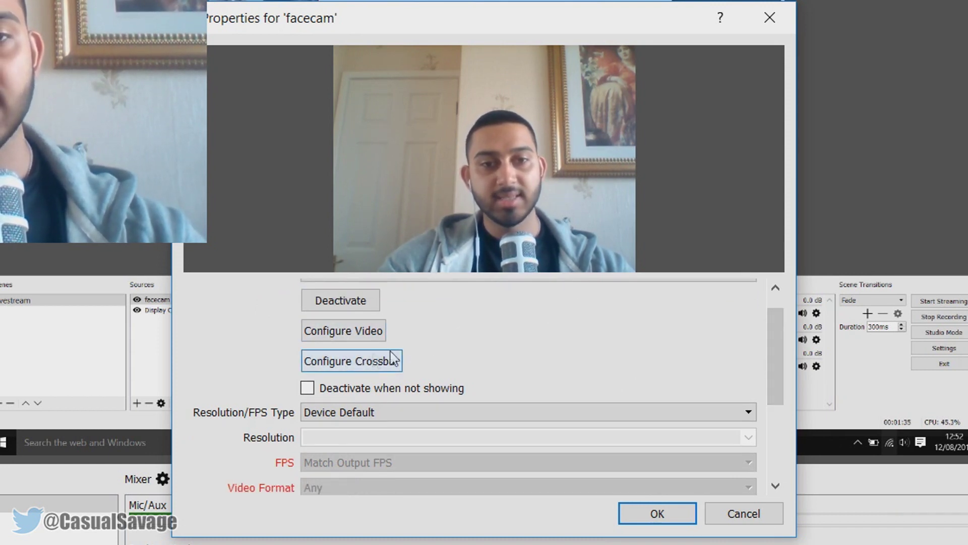
{"action": "left_click_drag", "start_coordinate": [773, 326], "coordinate": [774, 354]}
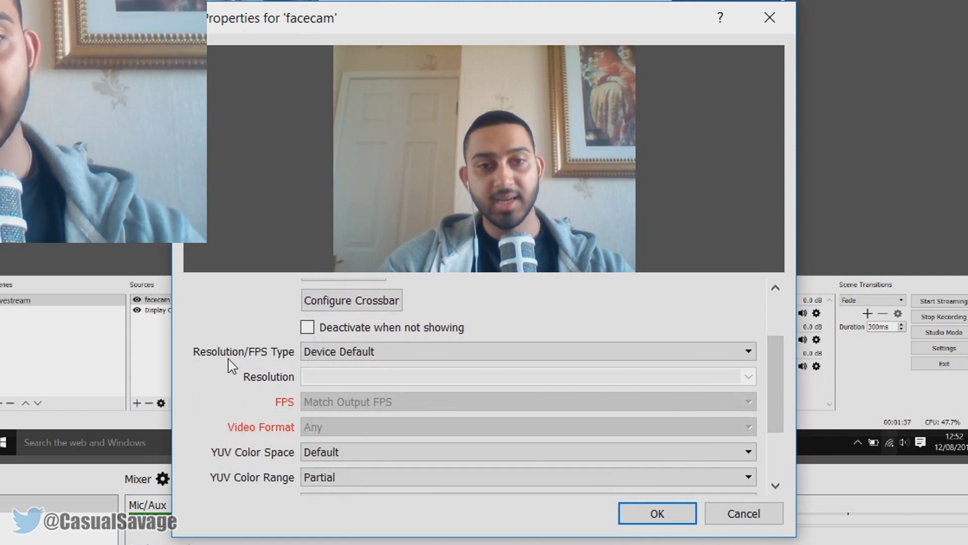
{"action": "left_click", "coordinate": [348, 355]}
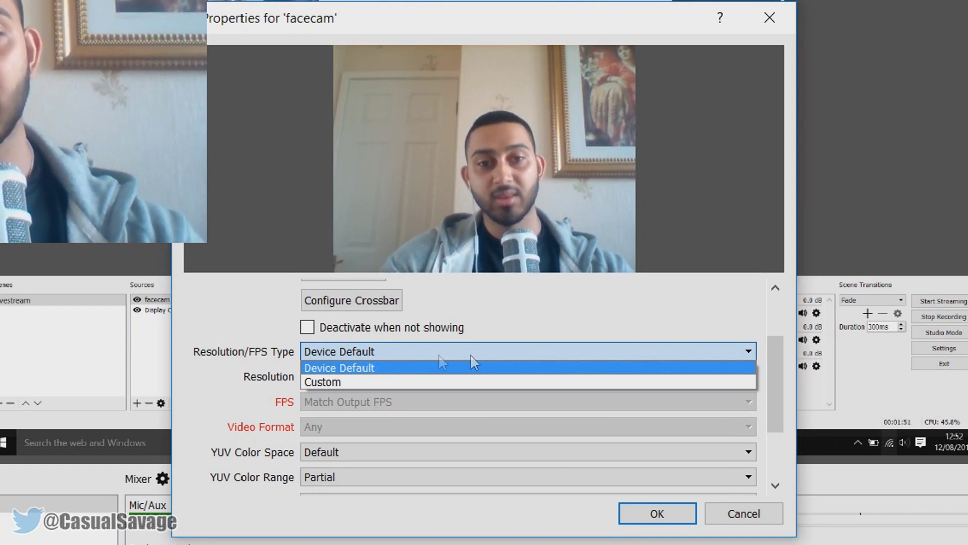
{"action": "left_click", "coordinate": [355, 381]}
{"action": "left_click", "coordinate": [748, 376]}
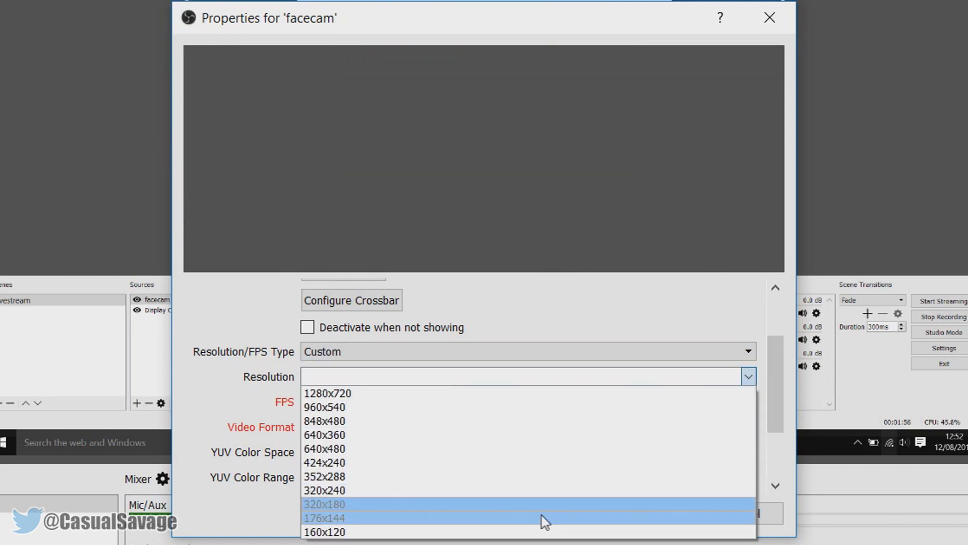
{"action": "left_click", "coordinate": [439, 348]}
{"action": "left_click", "coordinate": [437, 352]}
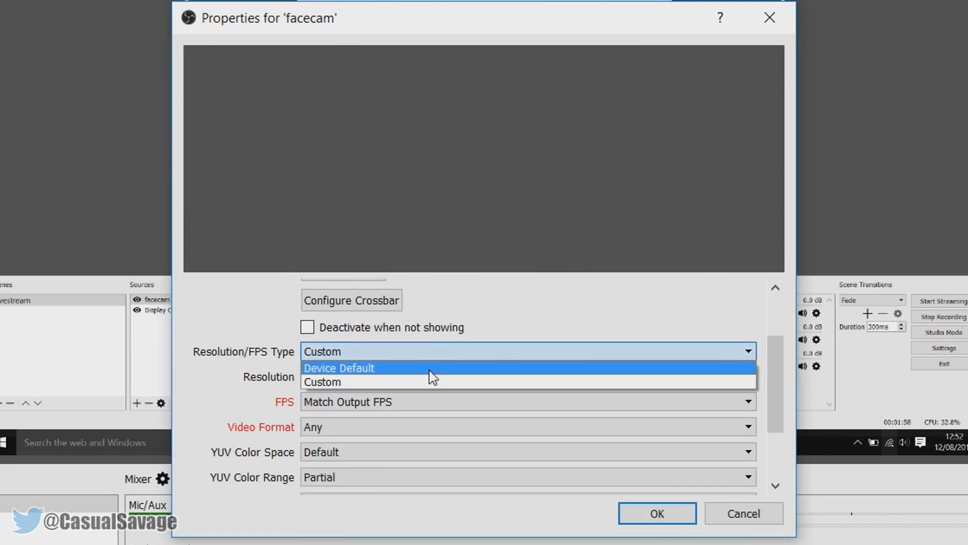
{"action": "left_click", "coordinate": [432, 368]}
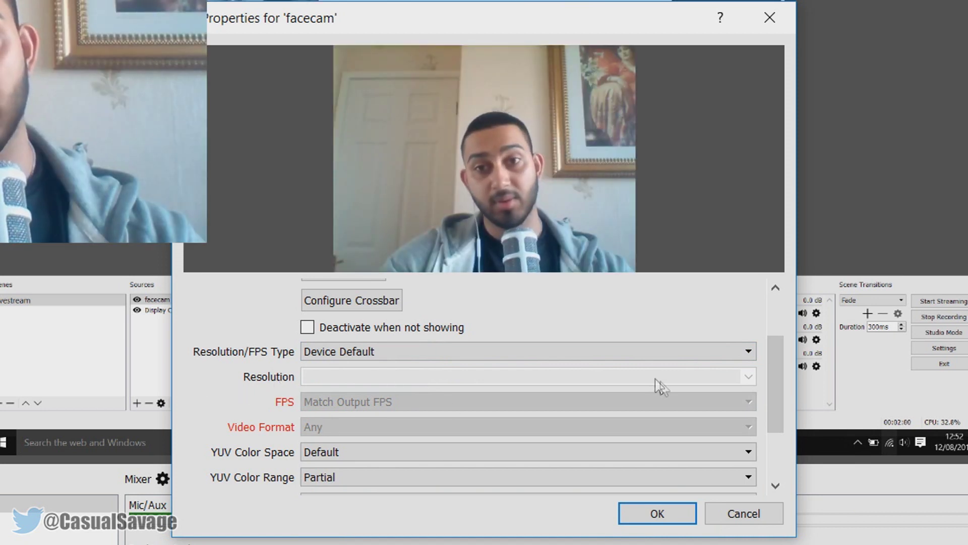
Step: Keep Audio Output Mode as Capture audio only and apply the facecam settings
{"action": "left_click_drag", "start_coordinate": [770, 382], "coordinate": [784, 456]}
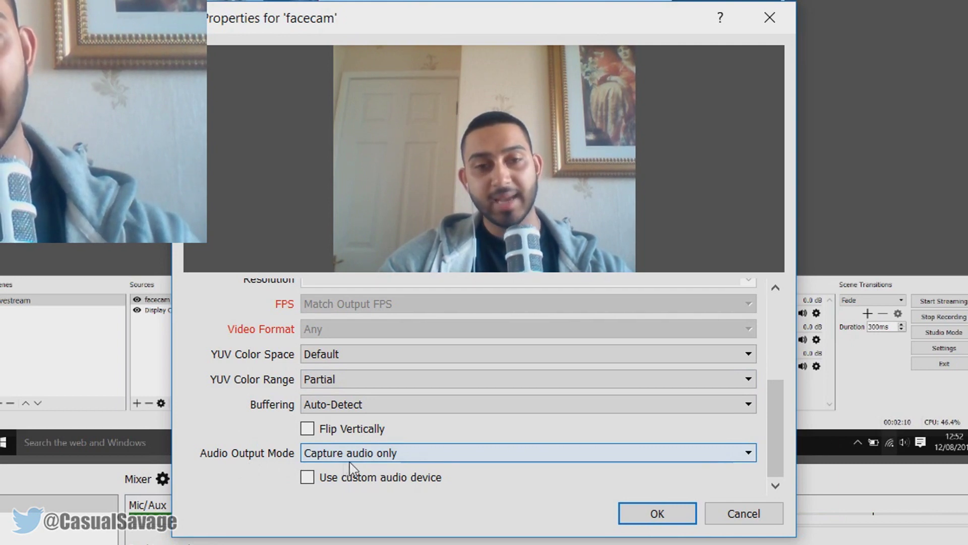
{"action": "left_click", "coordinate": [394, 455]}
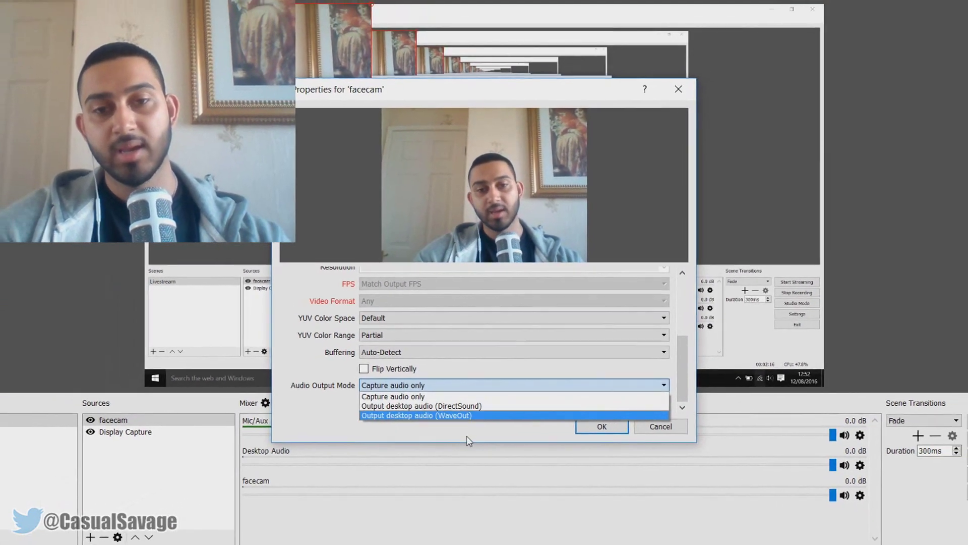
{"action": "left_click", "coordinate": [622, 456]}
{"action": "left_click", "coordinate": [588, 404]}
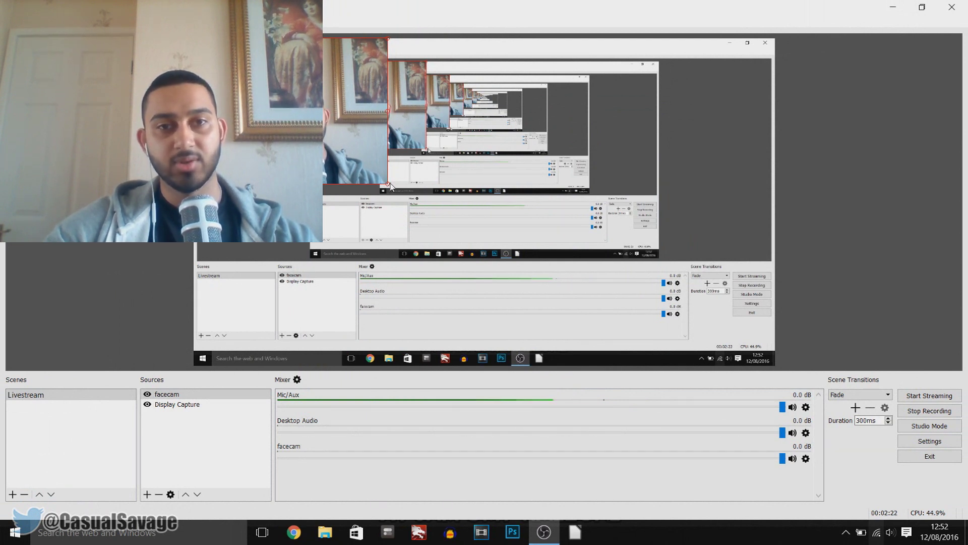
Step: Shrink the facecam image by its corner handle and drag it into a canvas corner
{"action": "left_click_drag", "start_coordinate": [385, 181], "coordinate": [299, 124]}
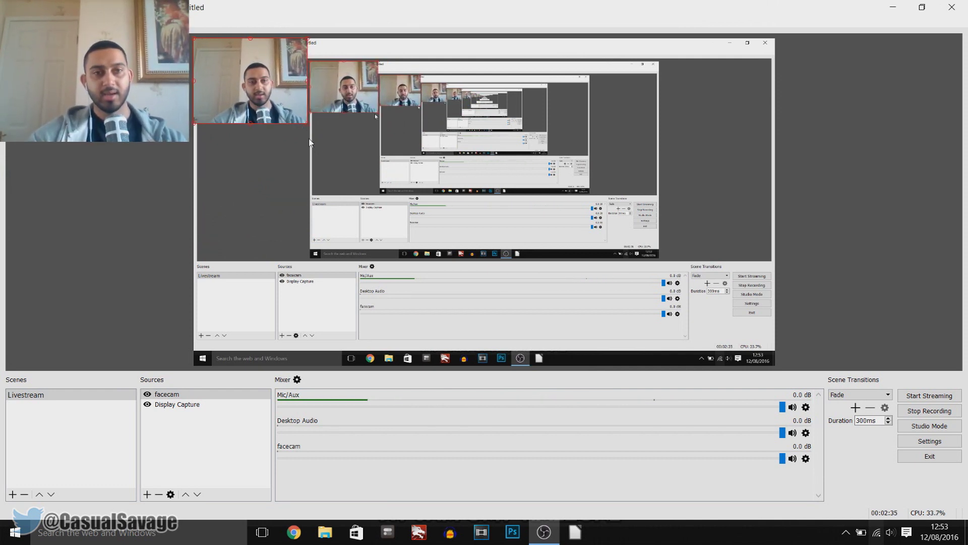
{"action": "left_click_drag", "start_coordinate": [275, 98], "coordinate": [763, 365]}
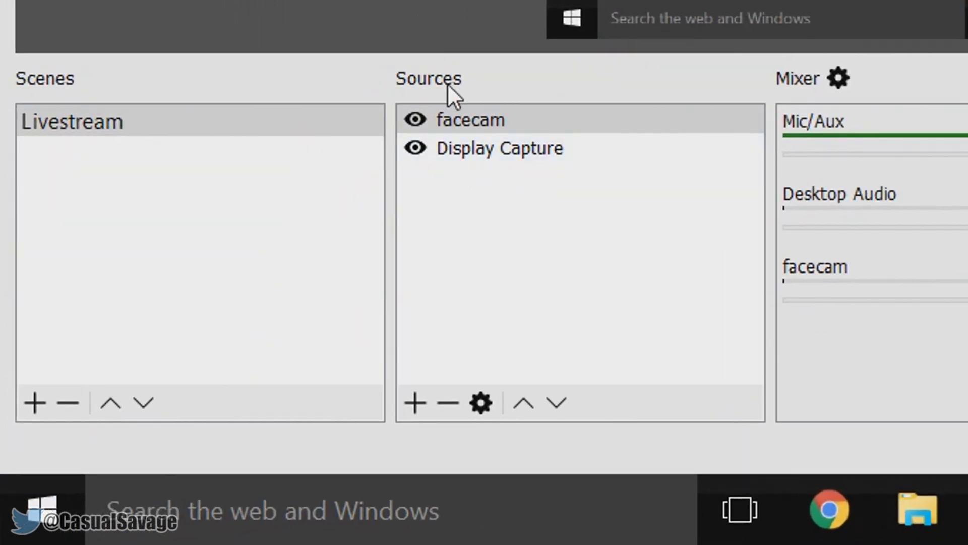
{"action": "left_click", "coordinate": [480, 126]}
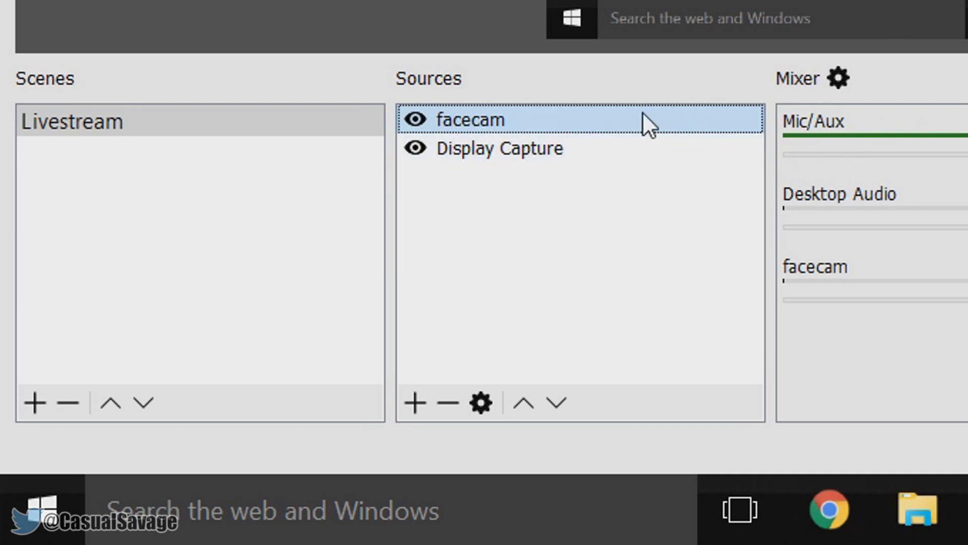
Step: Open facecam's Filters window and browse the audio/video and effect filter lists
{"action": "right_click", "coordinate": [519, 119]}
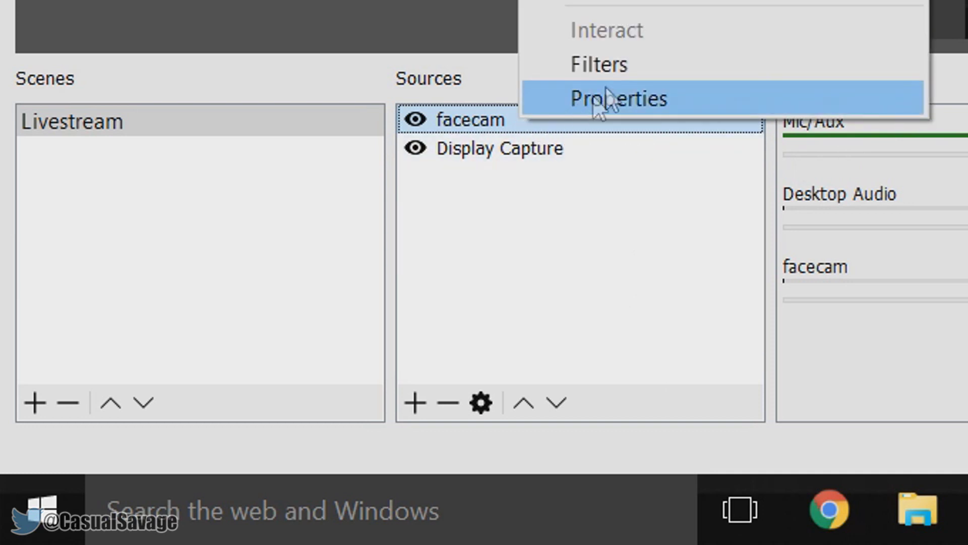
{"action": "left_click", "coordinate": [637, 66]}
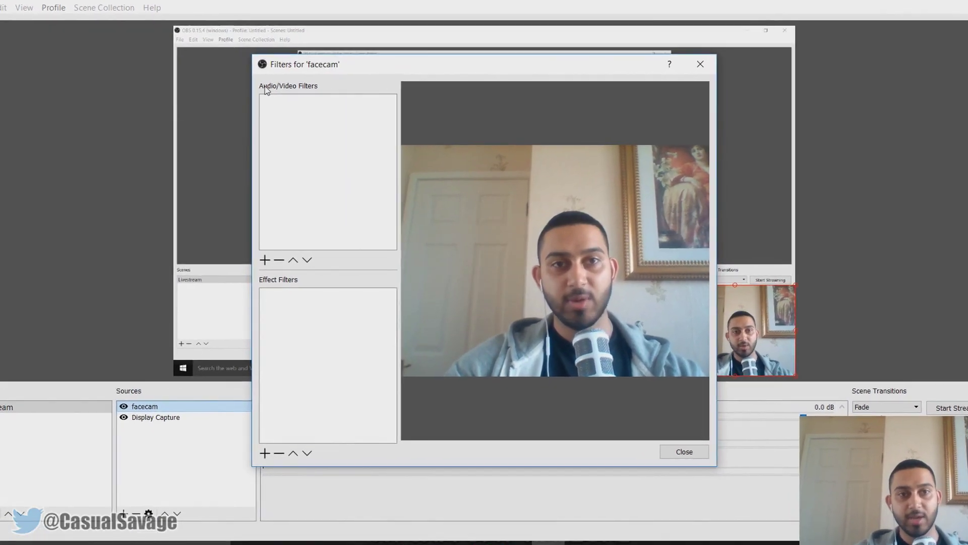
{"action": "left_click", "coordinate": [249, 263]}
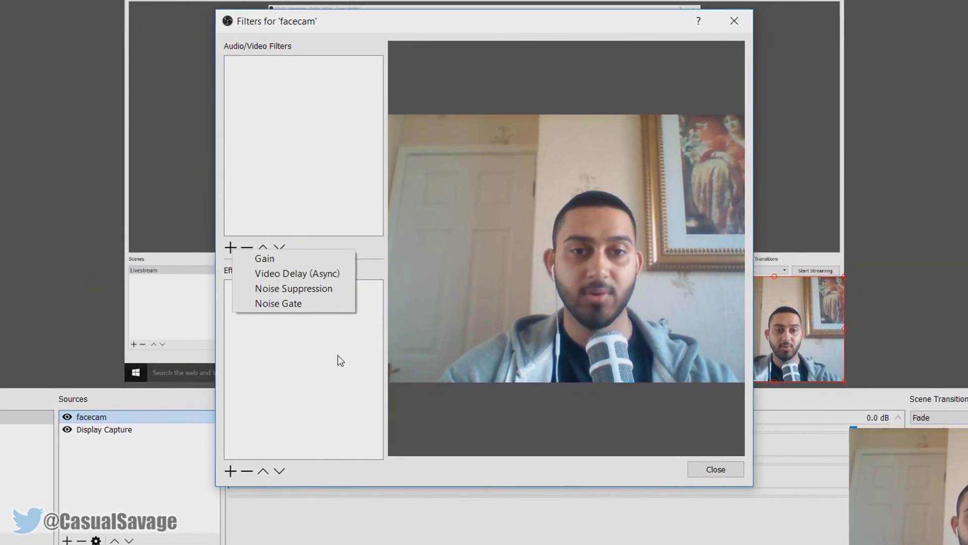
{"action": "left_click", "coordinate": [339, 353]}
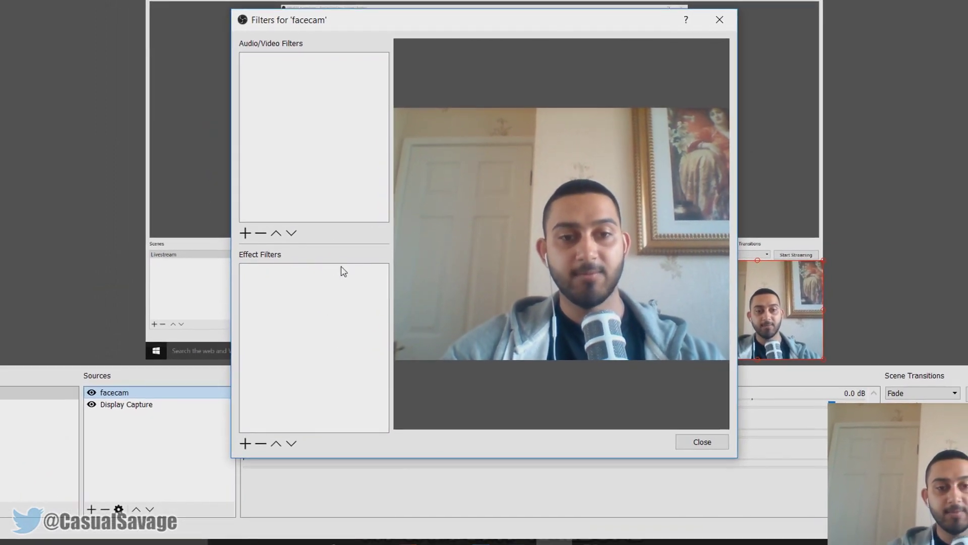
{"action": "left_click", "coordinate": [245, 443]}
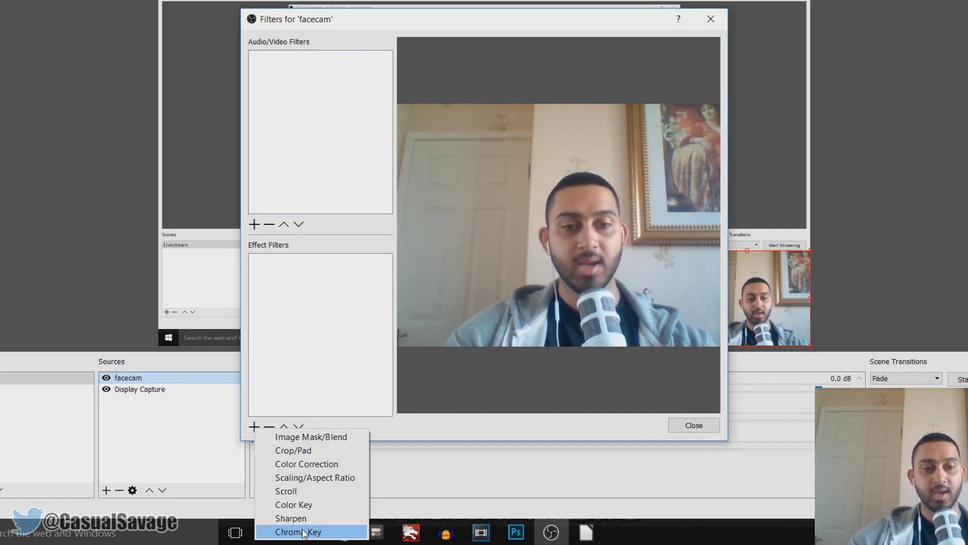
Step: Add a Crop/Pad filter to facecam cropping 125 pixels from left, right and top
{"action": "left_click", "coordinate": [319, 454]}
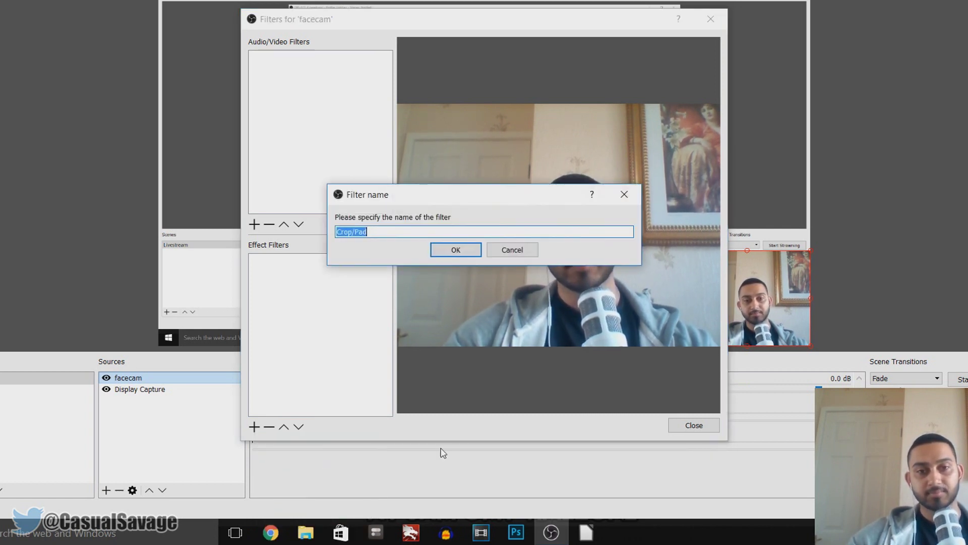
{"action": "left_click", "coordinate": [455, 249]}
{"action": "left_click", "coordinate": [450, 300]}
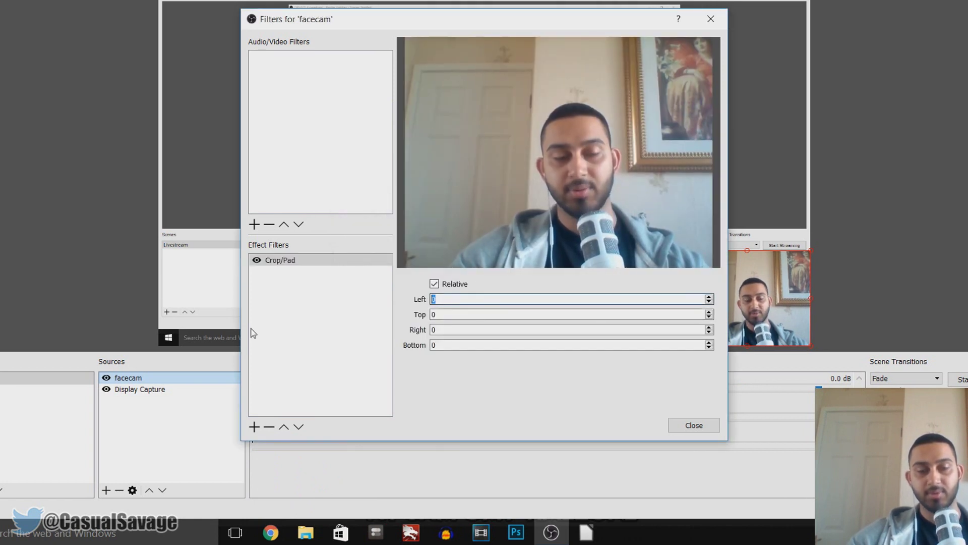
{"action": "key", "text": "BackSpace"}
{"action": "type", "text": "125"}
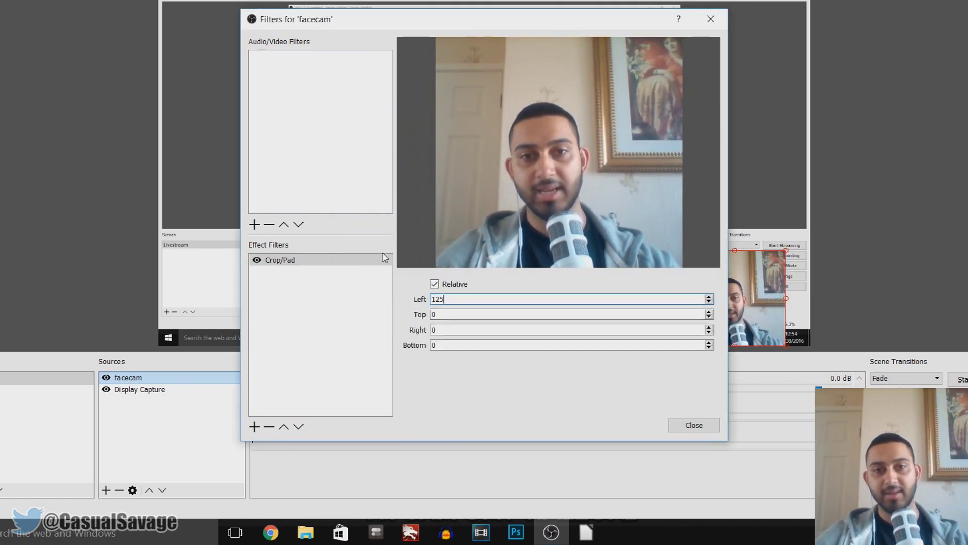
{"action": "key", "text": "Tab"}
{"action": "key", "text": "Tab"}
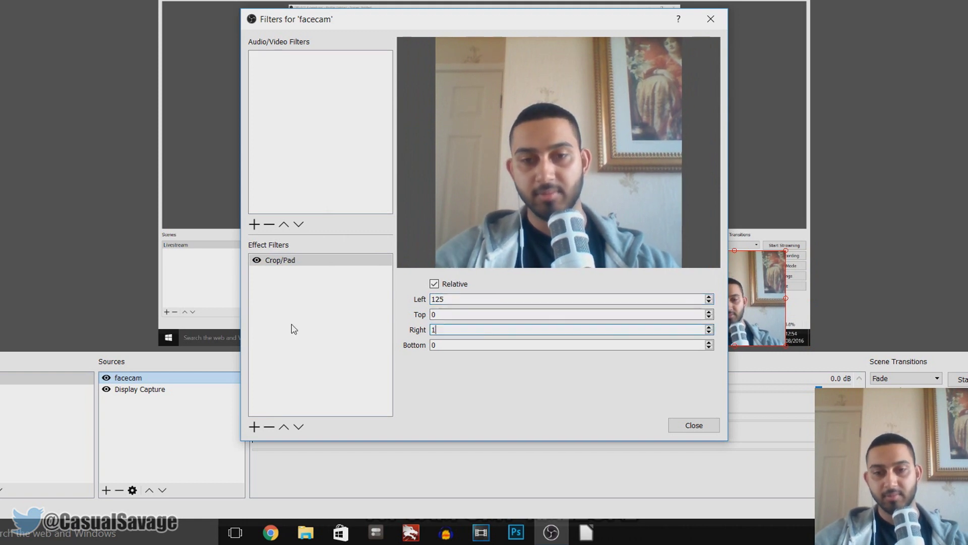
{"action": "type", "text": "125"}
{"action": "double_click", "coordinate": [471, 314]}
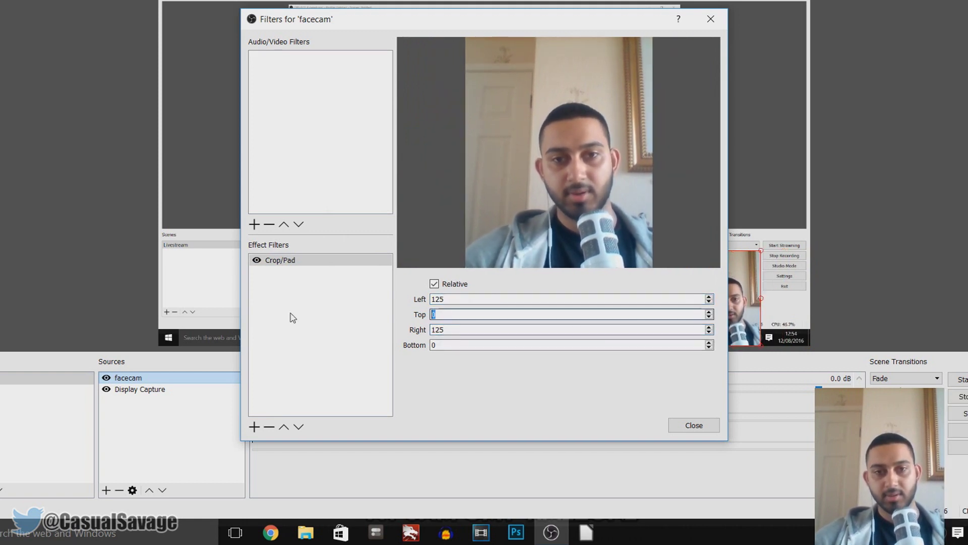
{"action": "type", "text": "125"}
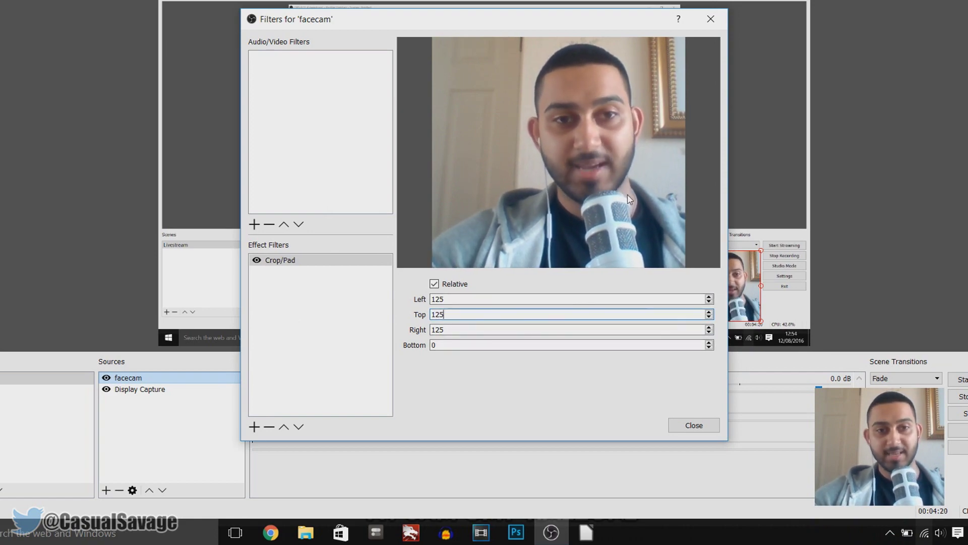
{"action": "left_click", "coordinate": [685, 426]}
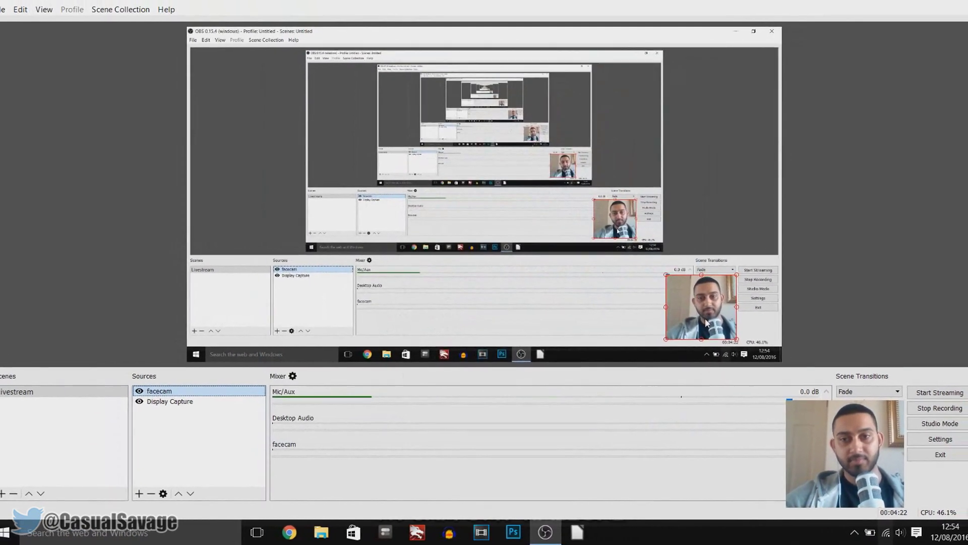
Step: Move facecam to the top-left corner and remove its Crop/Pad filter
{"action": "left_click_drag", "start_coordinate": [697, 292], "coordinate": [207, 33]}
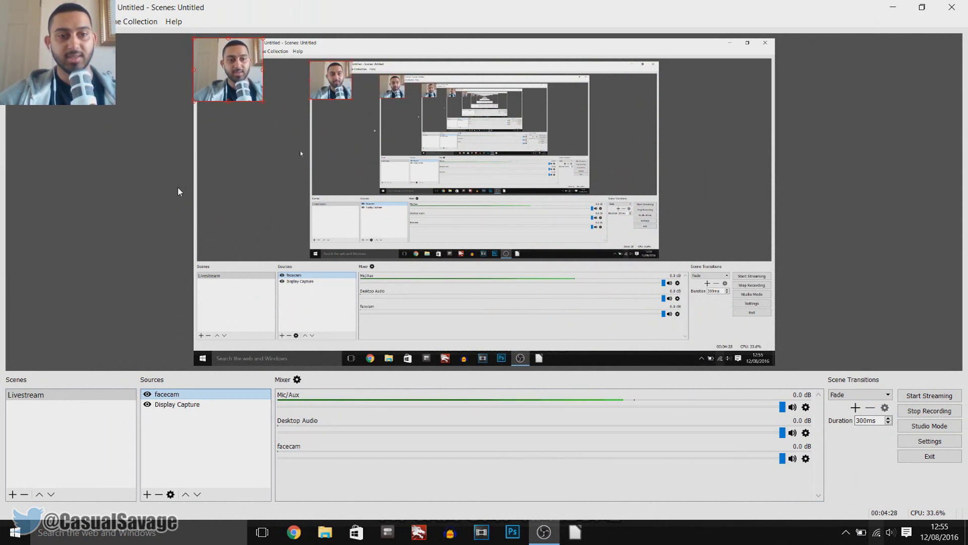
{"action": "right_click", "coordinate": [176, 393]}
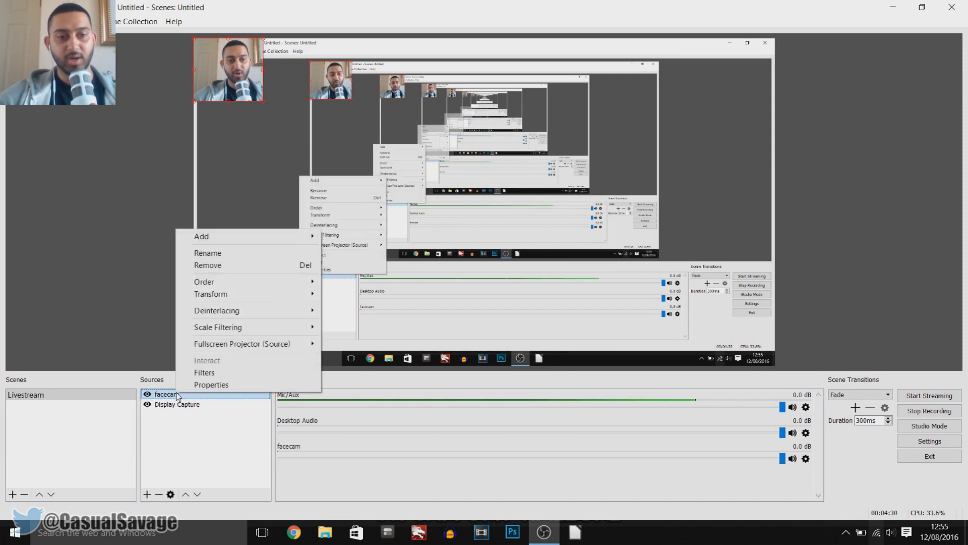
{"action": "left_click", "coordinate": [204, 373]}
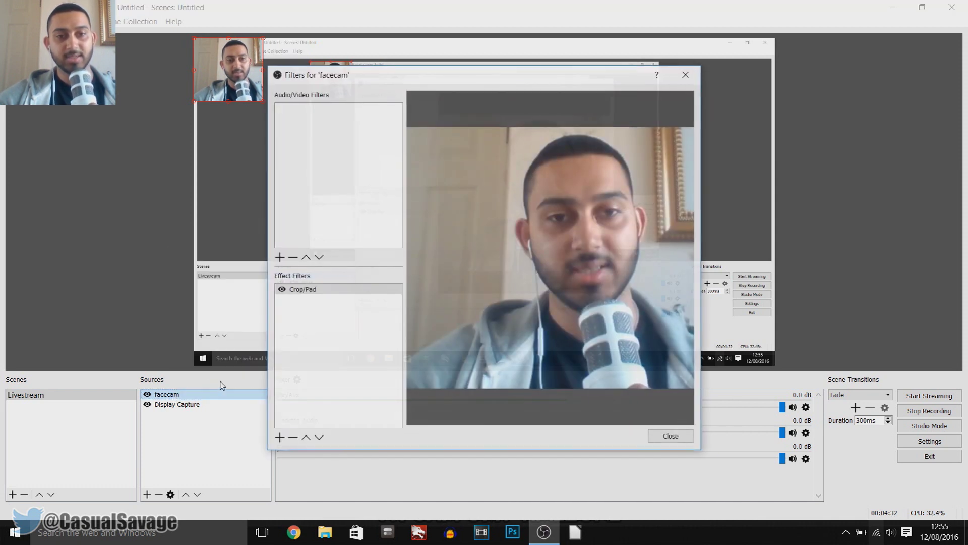
{"action": "left_click", "coordinate": [300, 290]}
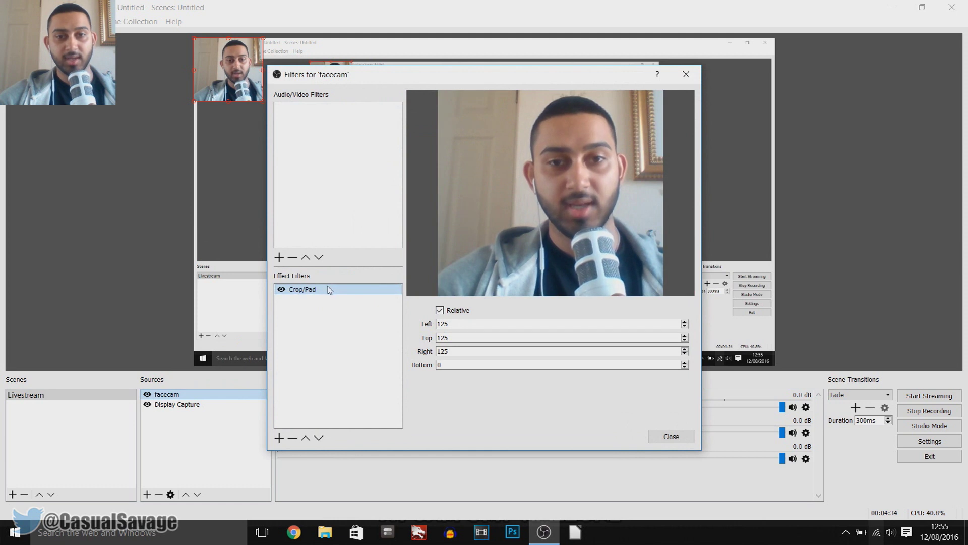
{"action": "left_click", "coordinate": [292, 438]}
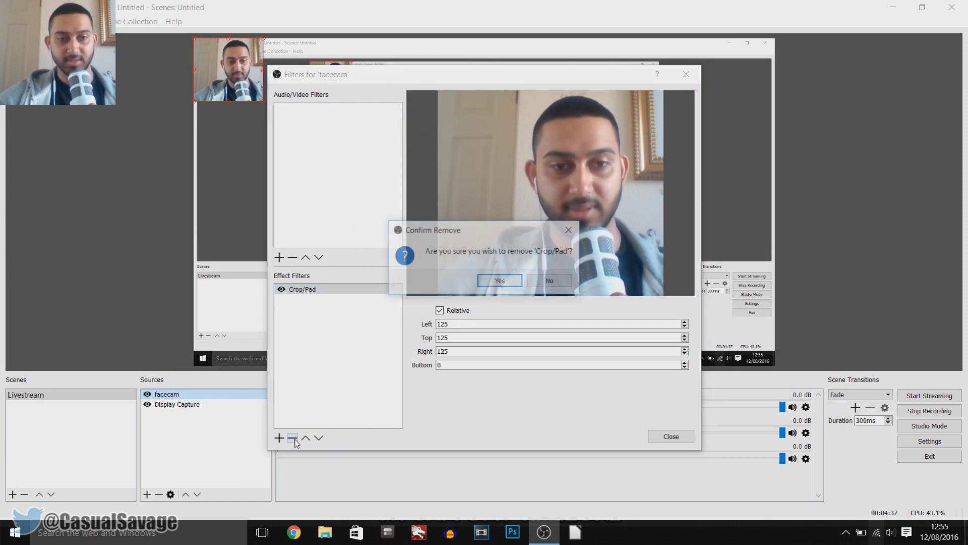
{"action": "left_click", "coordinate": [500, 281]}
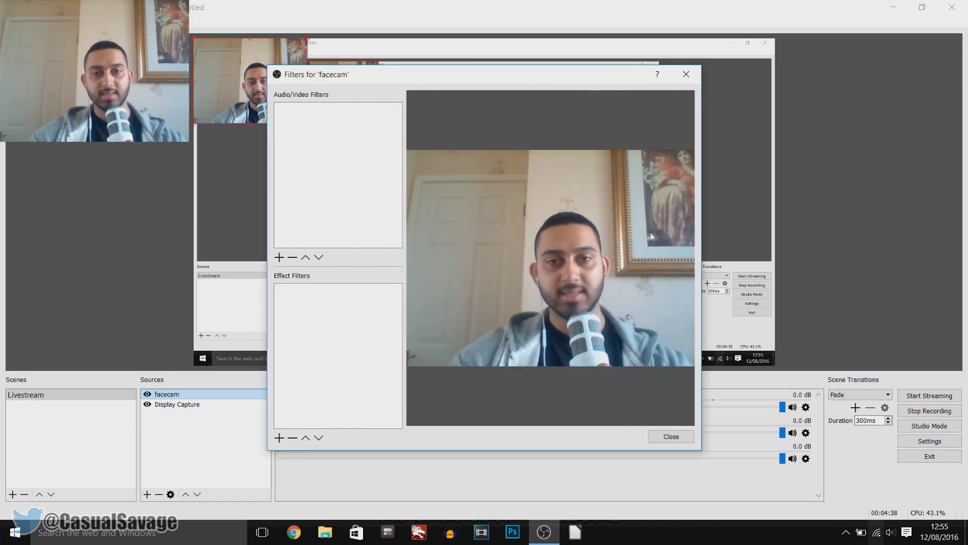
{"action": "left_click", "coordinate": [278, 438]}
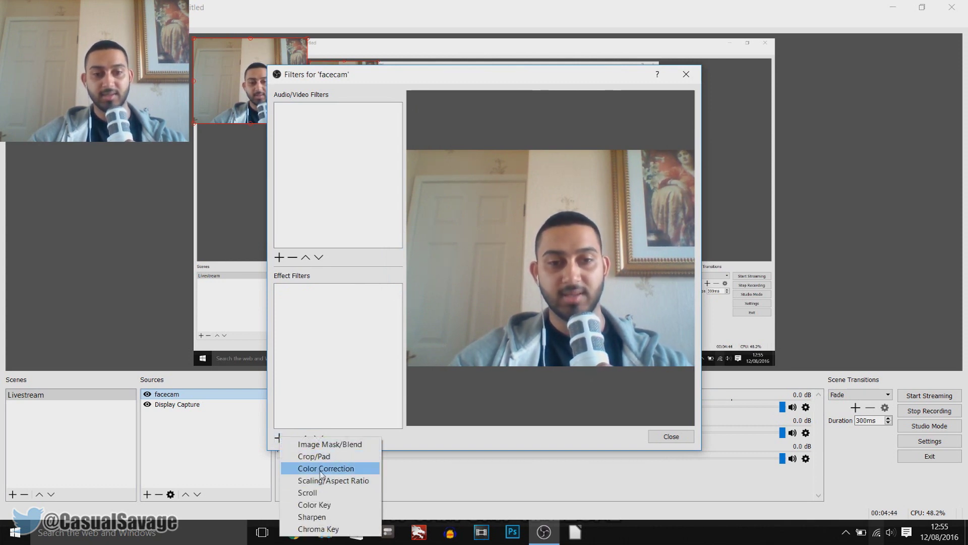
Step: Add a Color Correction filter to facecam and experiment with its Contrast and Brightness sliders
{"action": "left_click", "coordinate": [337, 469]}
{"action": "left_click", "coordinate": [466, 282]}
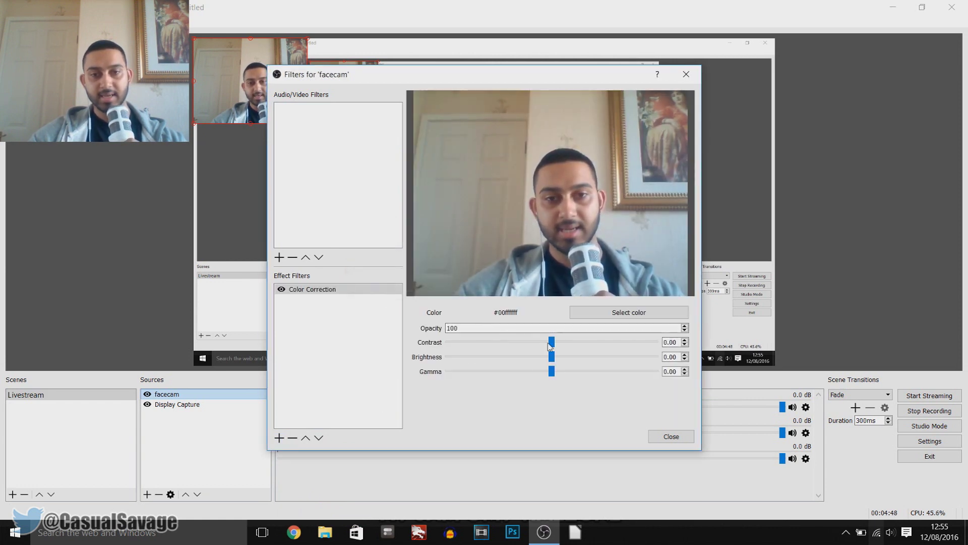
{"action": "mouse_move", "coordinate": [552, 345]}
{"action": "left_mouse_down"}
{"action": "mouse_move", "coordinate": [682, 340]}
{"action": "mouse_move", "coordinate": [558, 349]}
{"action": "left_mouse_up"}
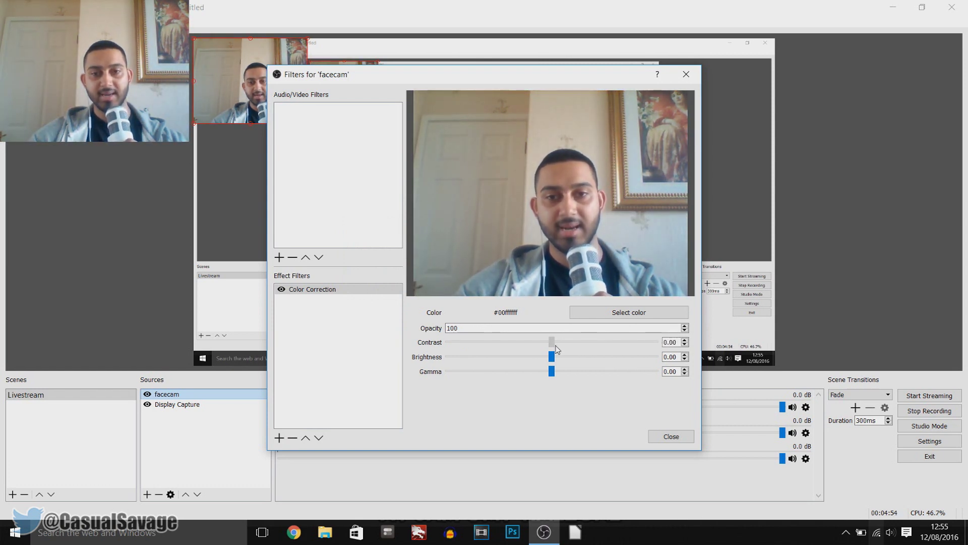
{"action": "mouse_move", "coordinate": [552, 358]}
{"action": "left_mouse_down"}
{"action": "mouse_move", "coordinate": [482, 357]}
{"action": "mouse_move", "coordinate": [557, 366]}
{"action": "left_mouse_up"}
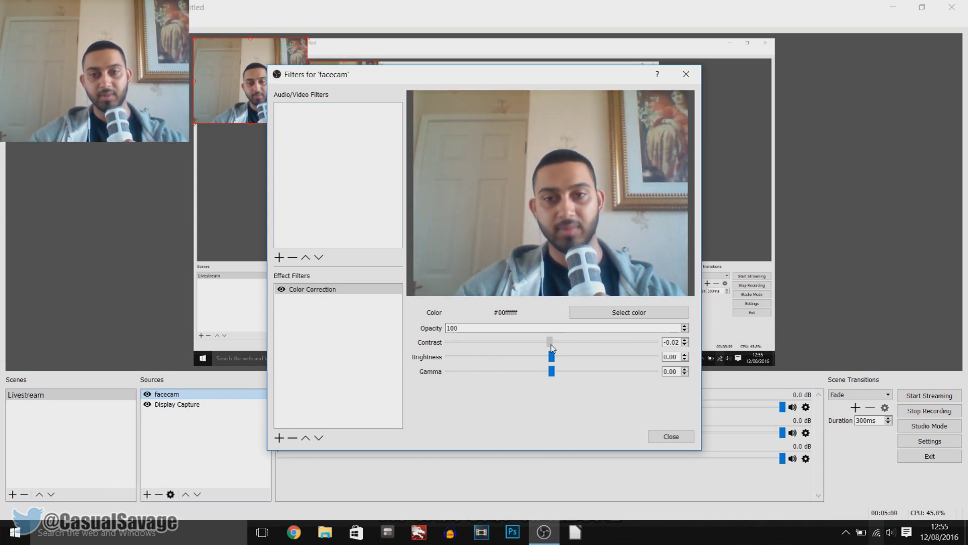
{"action": "left_click_drag", "start_coordinate": [552, 347], "coordinate": [552, 348]}
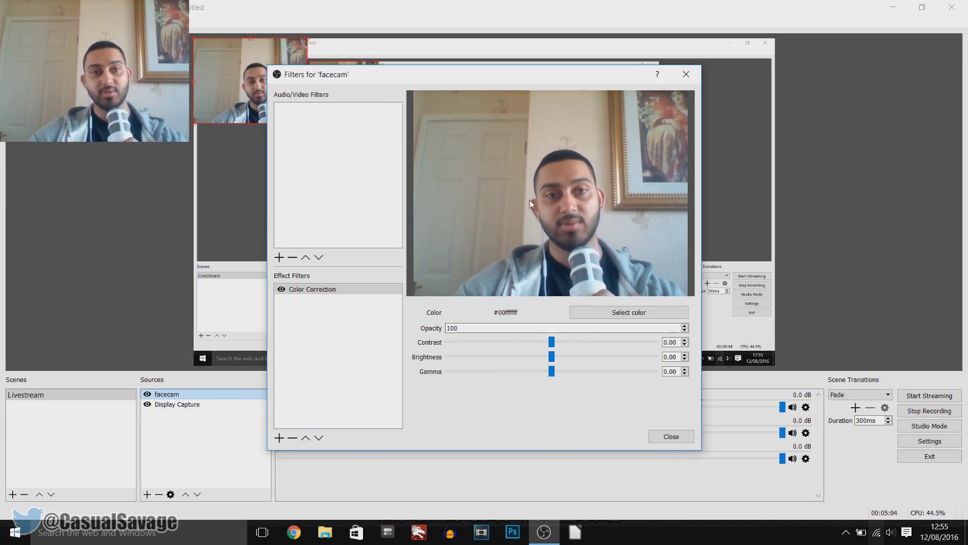
Step: Remove the Color Correction filter and close facecam's Filters window
{"action": "left_click", "coordinate": [293, 437]}
{"action": "left_click", "coordinate": [507, 281]}
{"action": "left_click", "coordinate": [671, 437]}
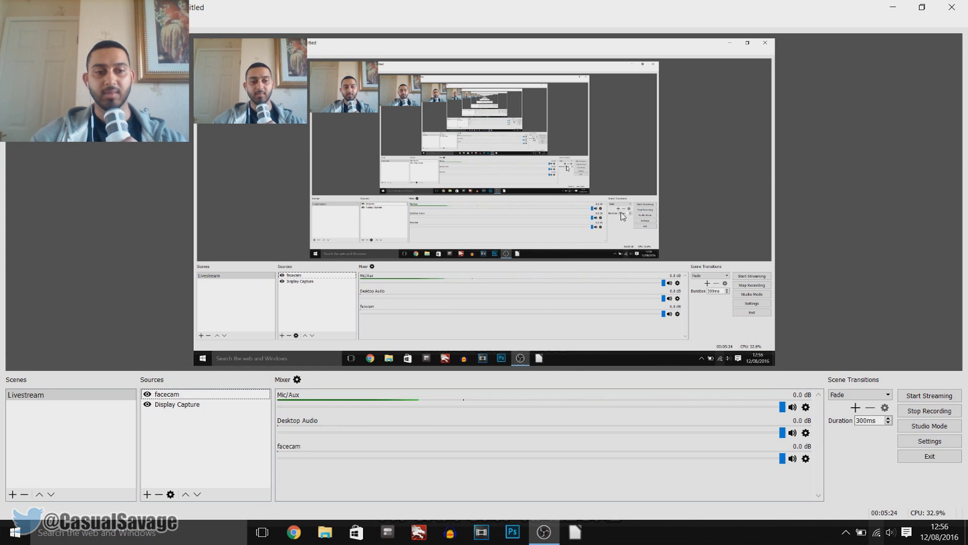
{"action": "left_click", "coordinate": [147, 494]}
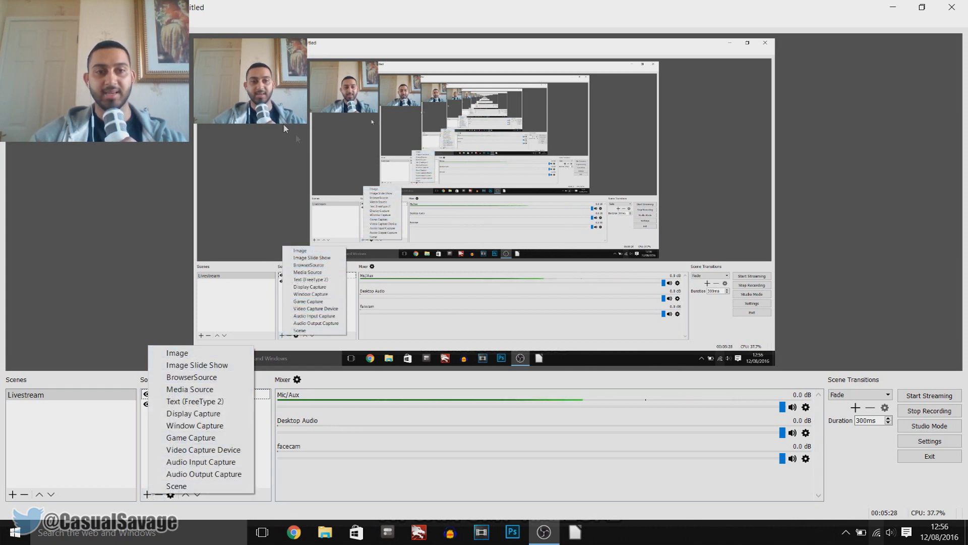
{"action": "key", "text": "Escape"}
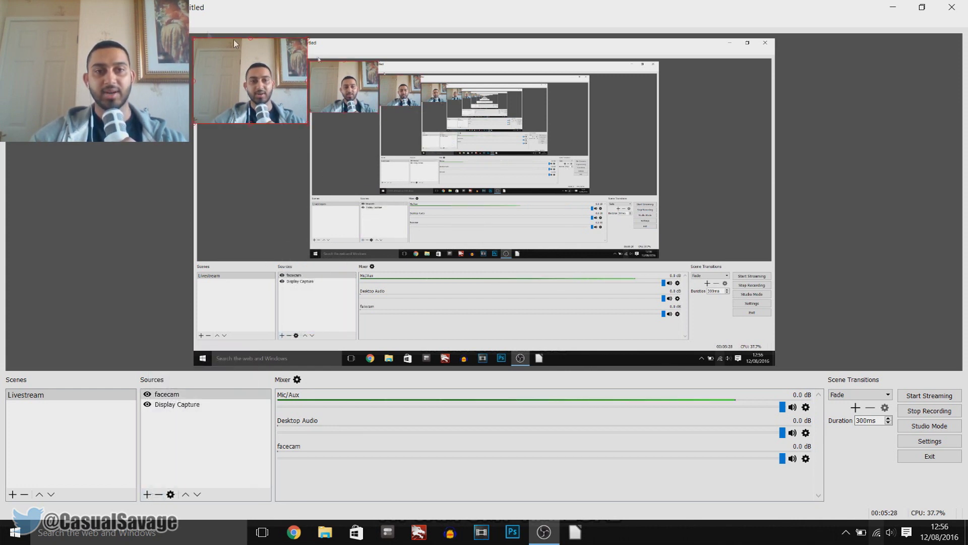
{"action": "left_click", "coordinate": [167, 394]}
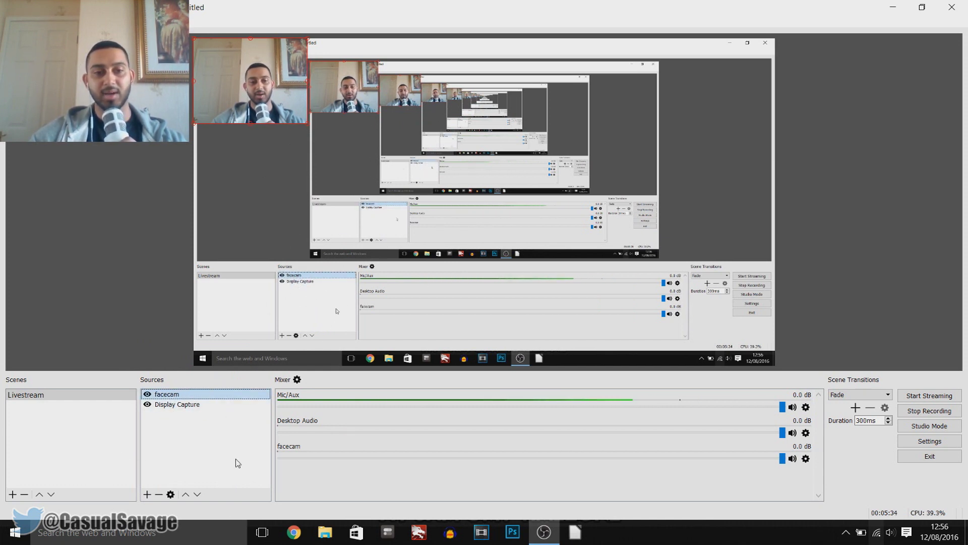
{"action": "left_click", "coordinate": [235, 439]}
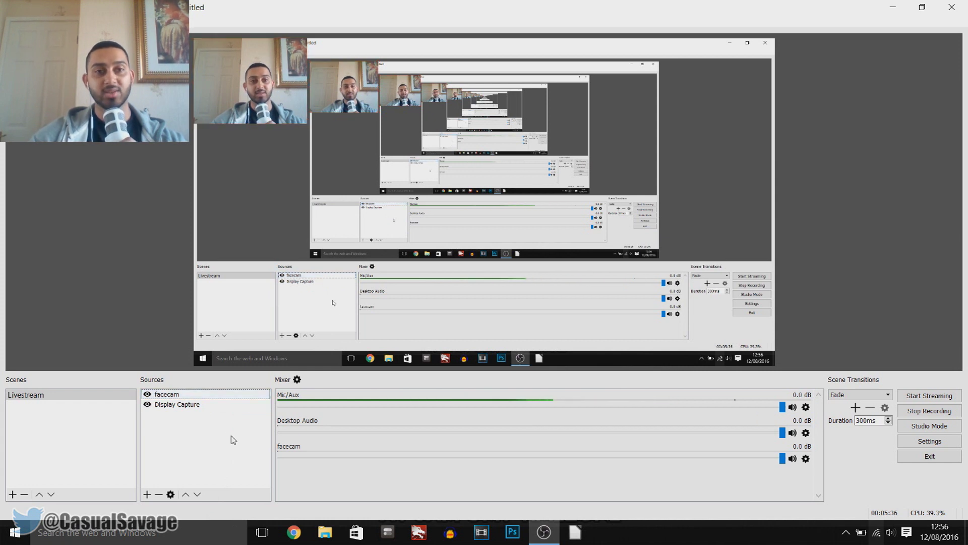